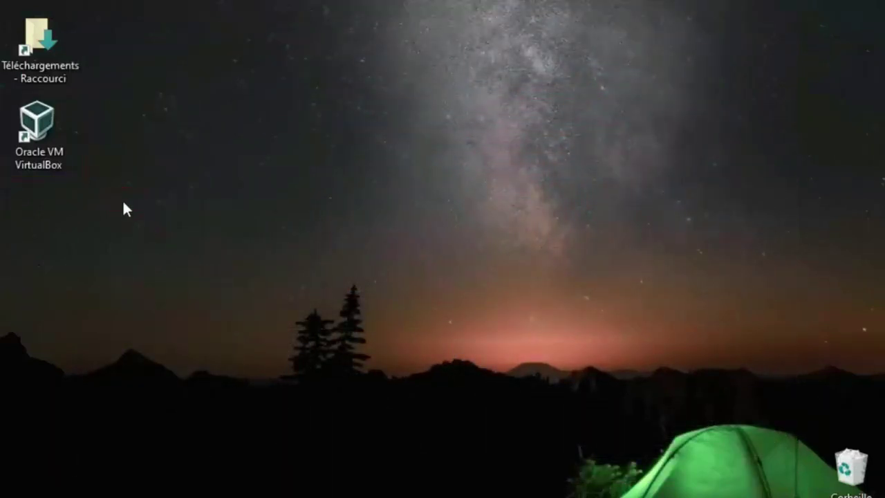
Launch Oracle VM VirtualBox and start creating a new virtual machine named Windows 10.
double_click(67, 119)
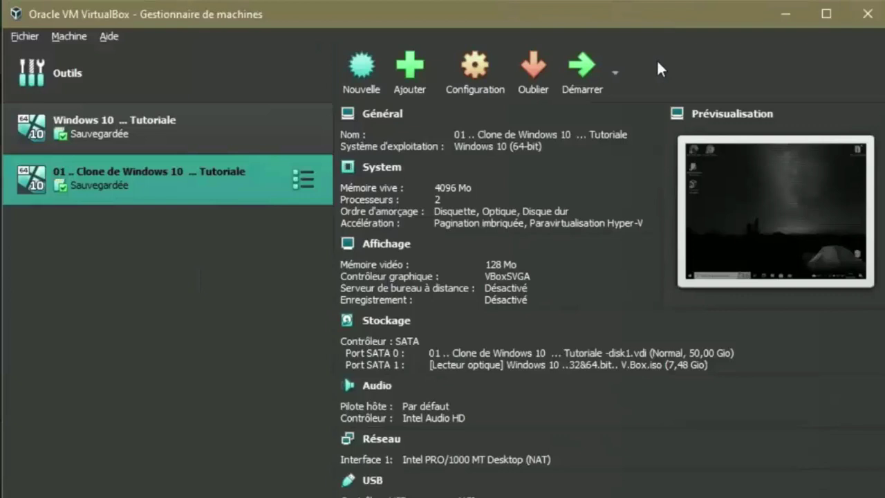
left_click(377, 65)
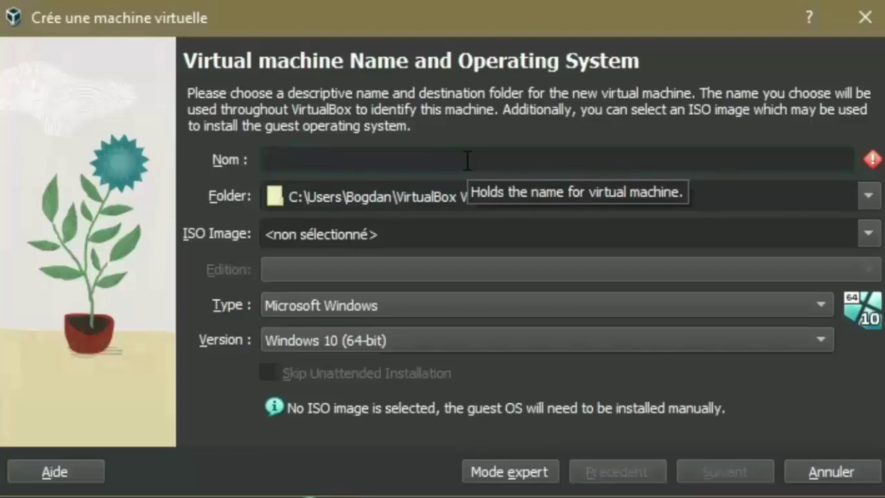
type("Windows 10")
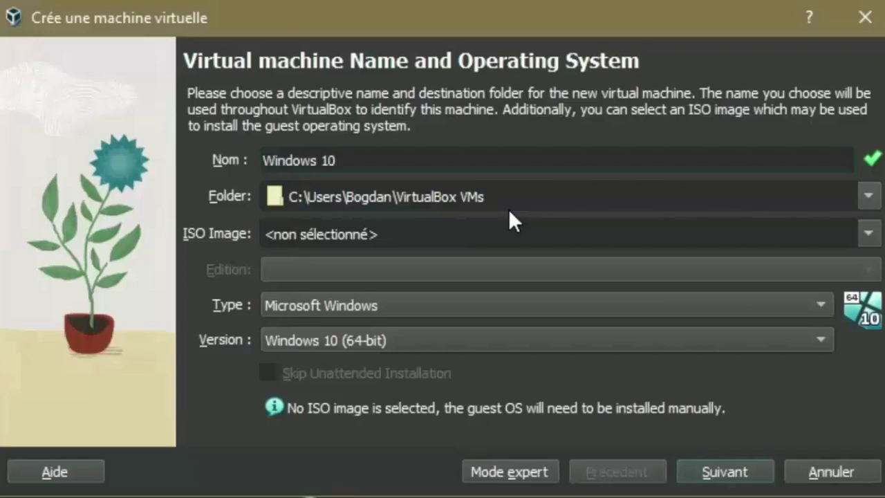
Set the machine folder to the existing Windows 10 folder inside VirtualBox VMs.
left_click(869, 196)
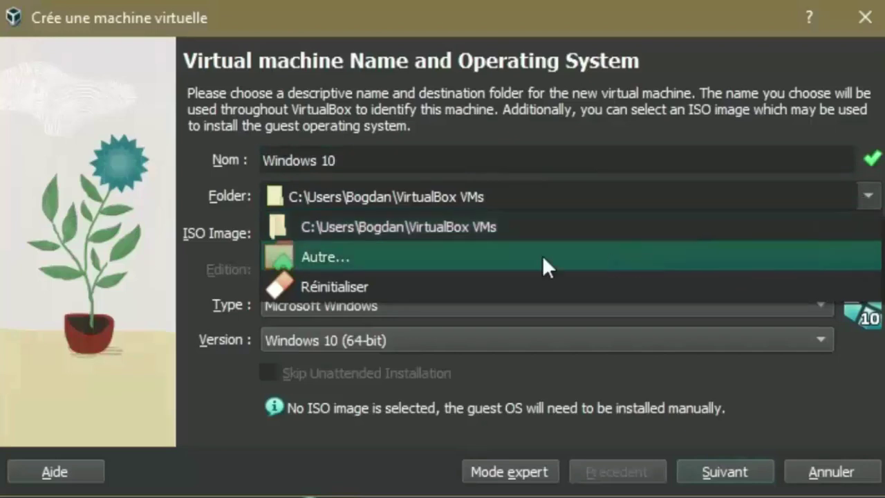
left_click(394, 255)
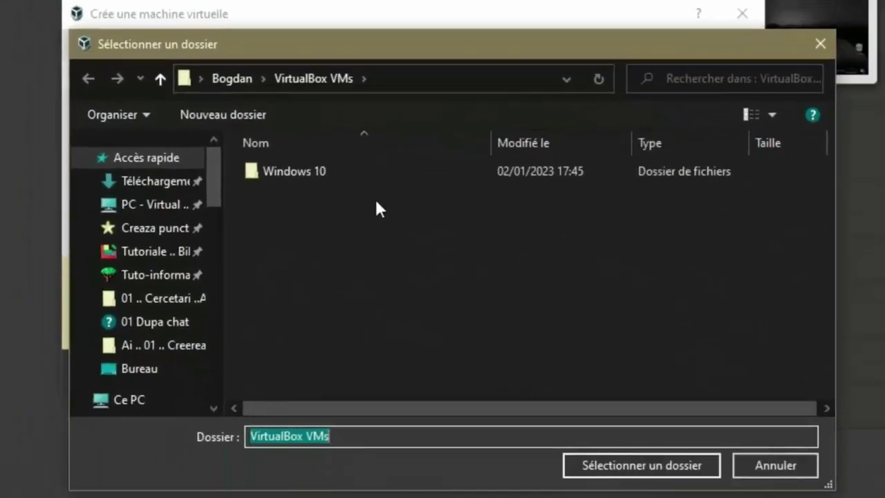
double_click(275, 173)
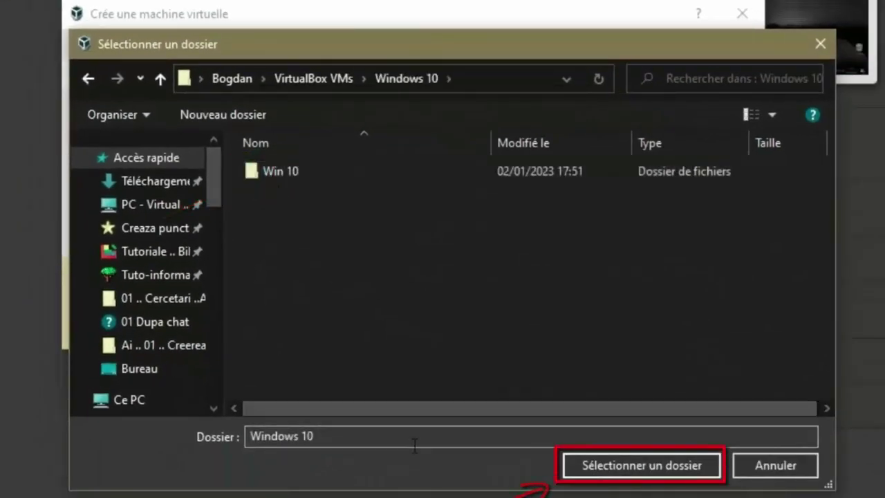
left_click(709, 467)
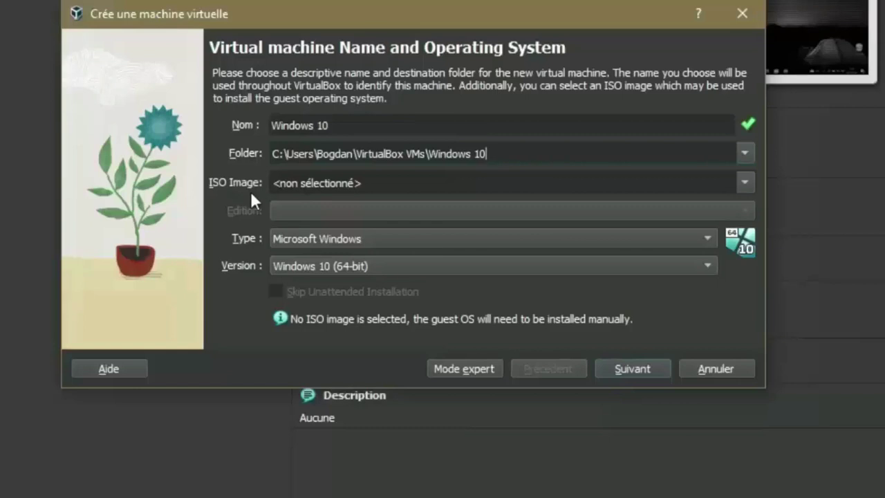
Check the ISO image choices without picking one, and try Linux as the system type before restoring Microsoft Windows.
left_click(745, 182)
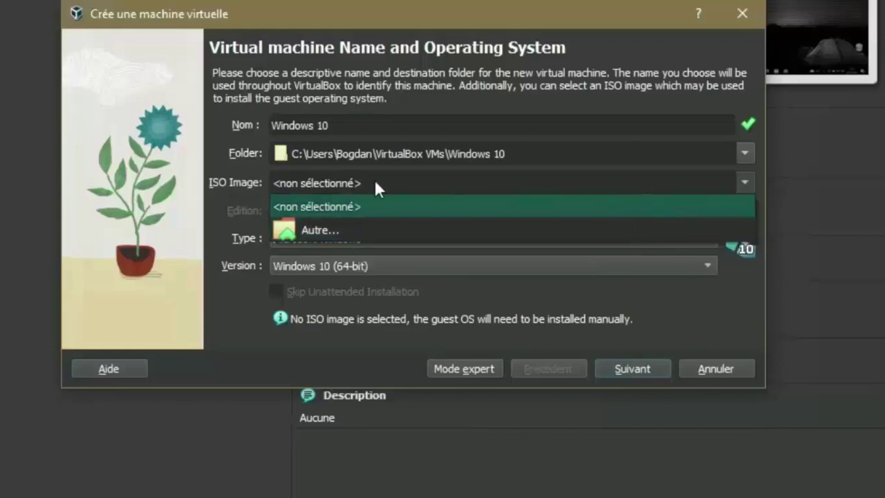
left_click(251, 191)
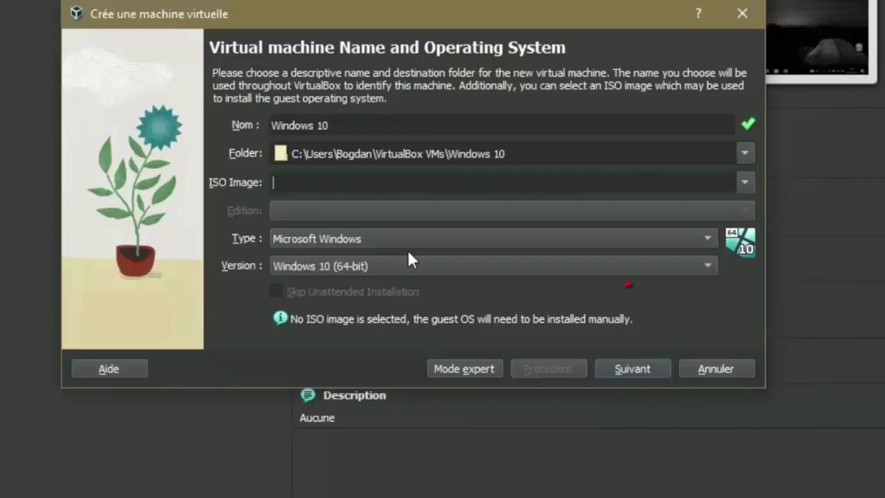
left_click(709, 238)
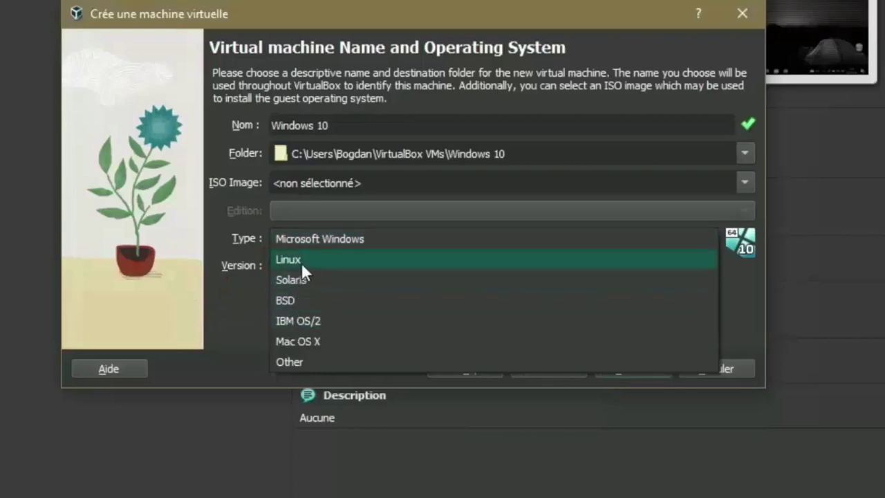
left_click(346, 259)
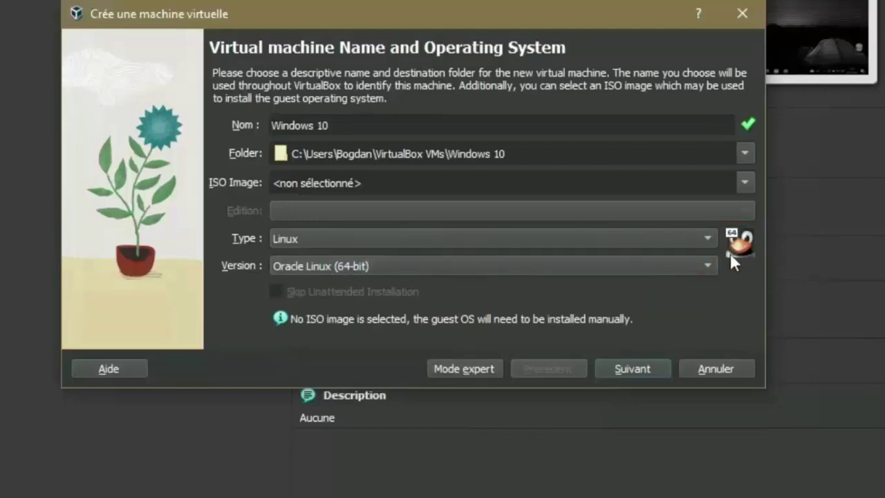
left_click(705, 238)
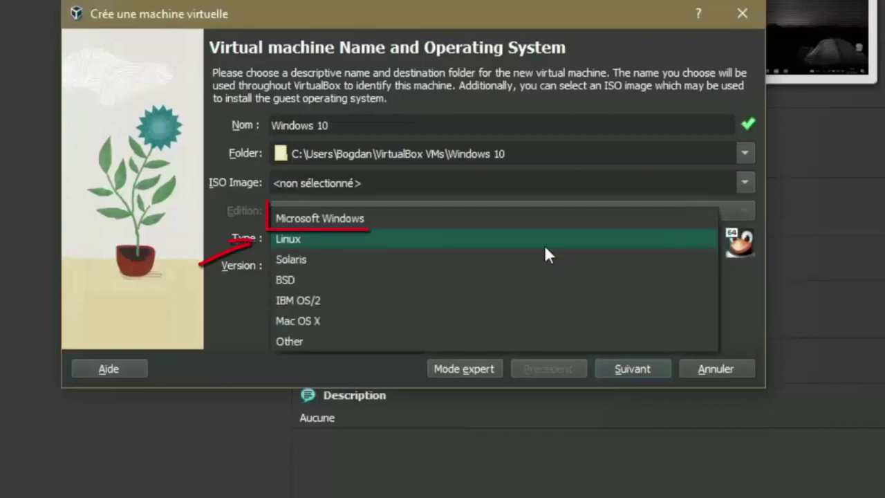
left_click(325, 220)
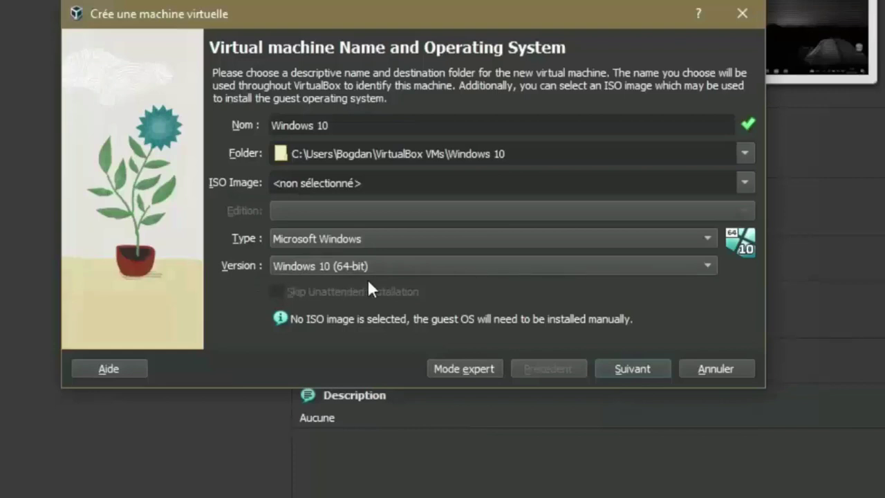
Choose Windows 10 (64-bit) as the guest version and continue to the hardware settings.
left_click(707, 266)
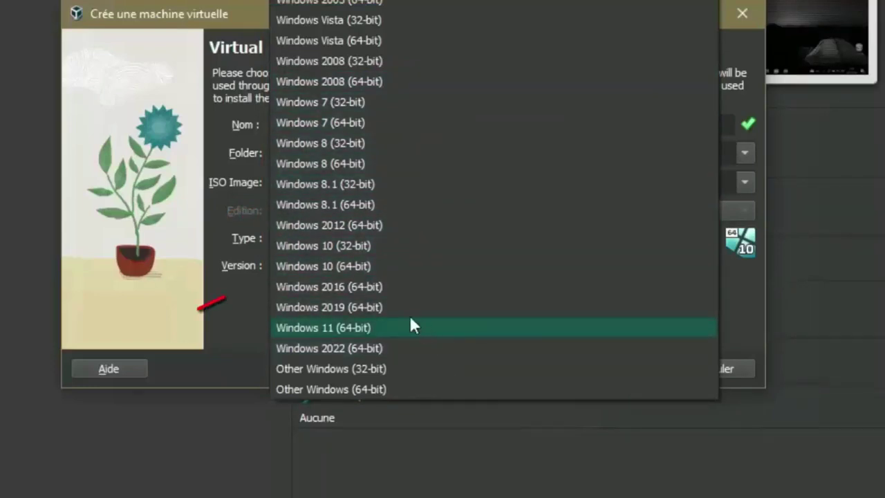
left_click(389, 270)
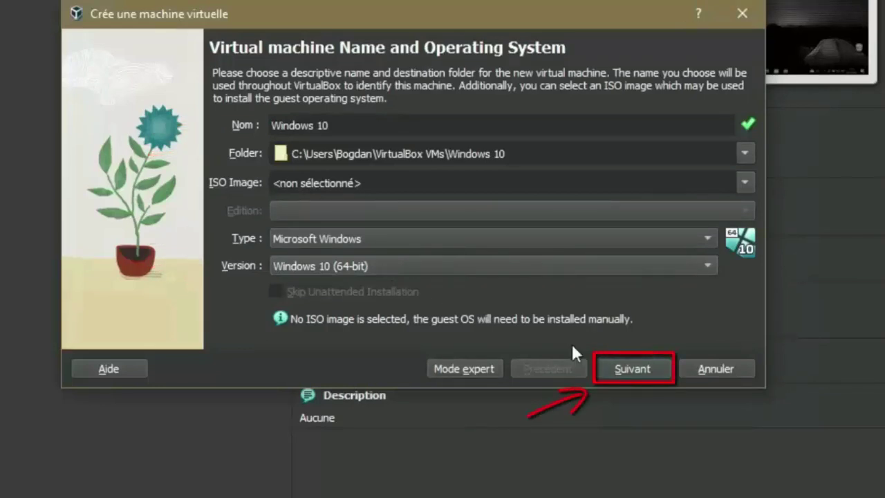
left_click(666, 372)
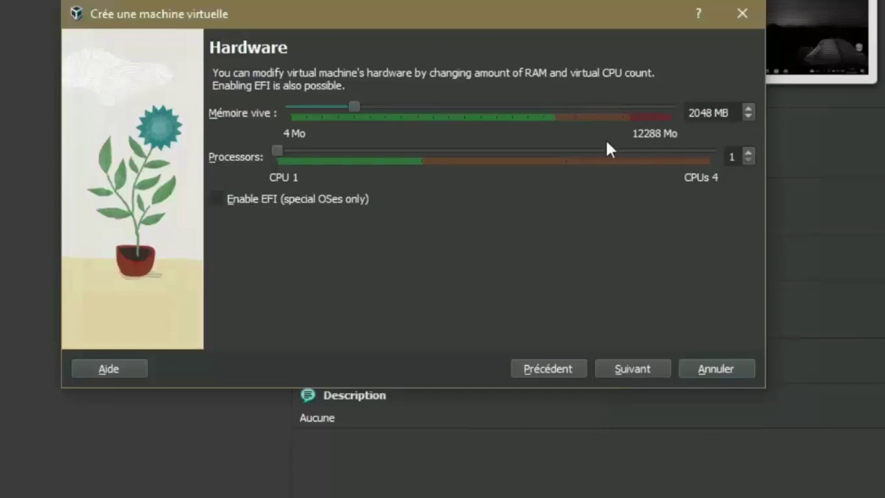
Set the memory to 4583 MB, keep one processor with EFI disabled, and continue to the virtual hard disk settings.
left_click(355, 105)
mouse_move(356, 105)
left_mouse_down()
mouse_move(604, 115)
mouse_move(435, 116)
left_mouse_up()
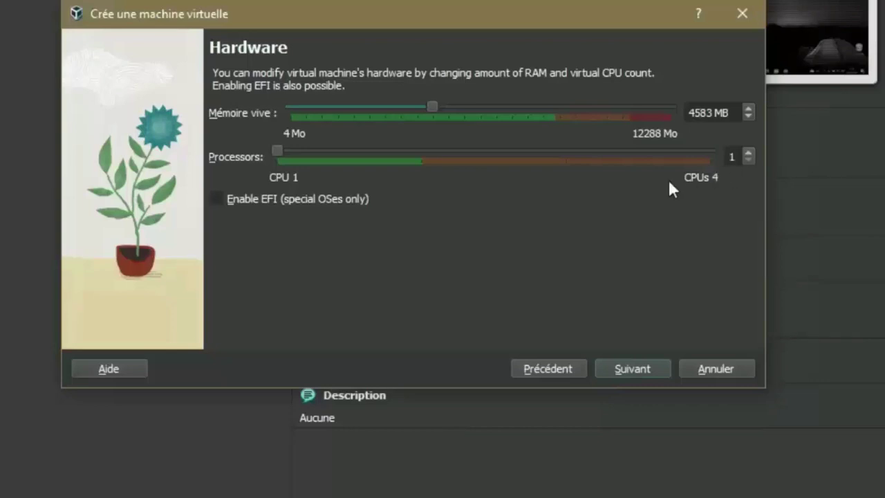
left_click(277, 151)
mouse_move(288, 156)
left_mouse_down()
mouse_move(378, 158)
mouse_move(346, 158)
left_mouse_up()
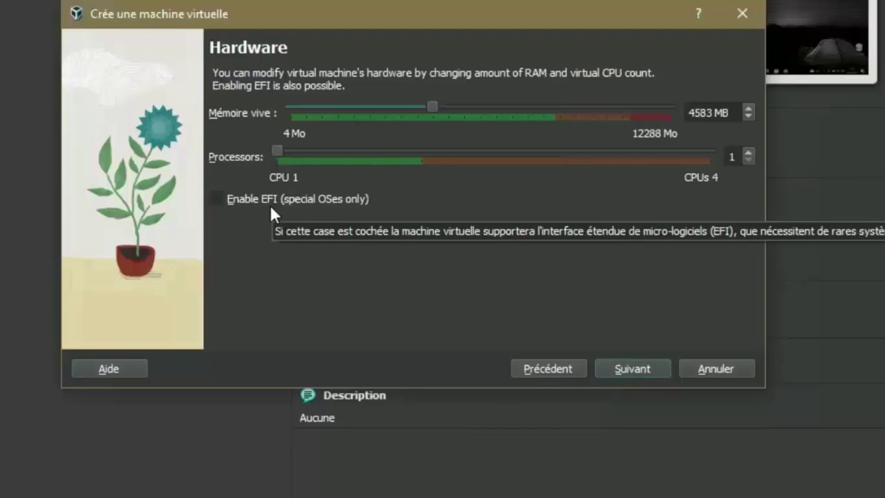
left_click(215, 200)
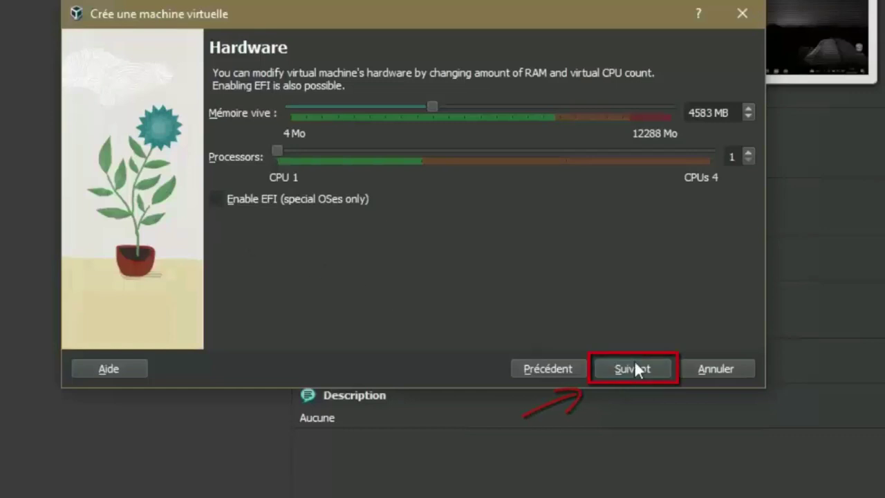
left_click(660, 370)
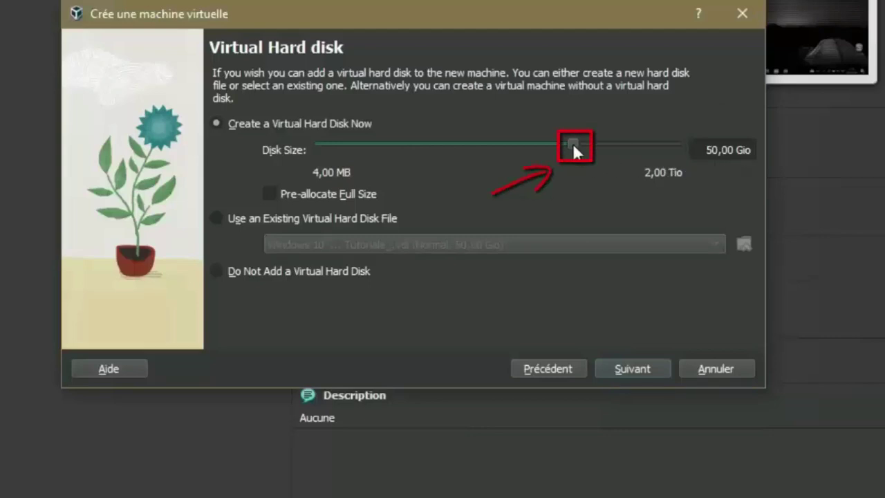
Set the new virtual hard disk's size to 50,29 Gio and finish creating the virtual machine.
mouse_move(573, 148)
left_mouse_down()
mouse_move(464, 148)
mouse_move(610, 147)
mouse_move(564, 152)
mouse_move(574, 150)
left_mouse_up()
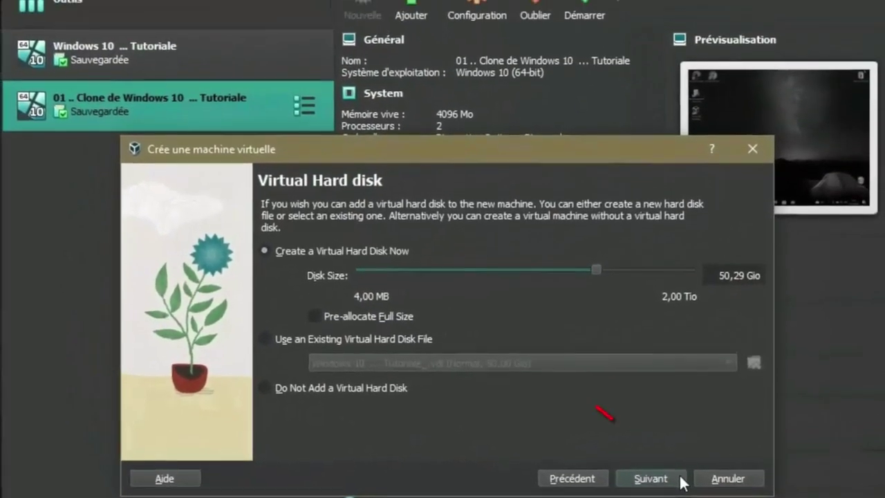
left_click(650, 478)
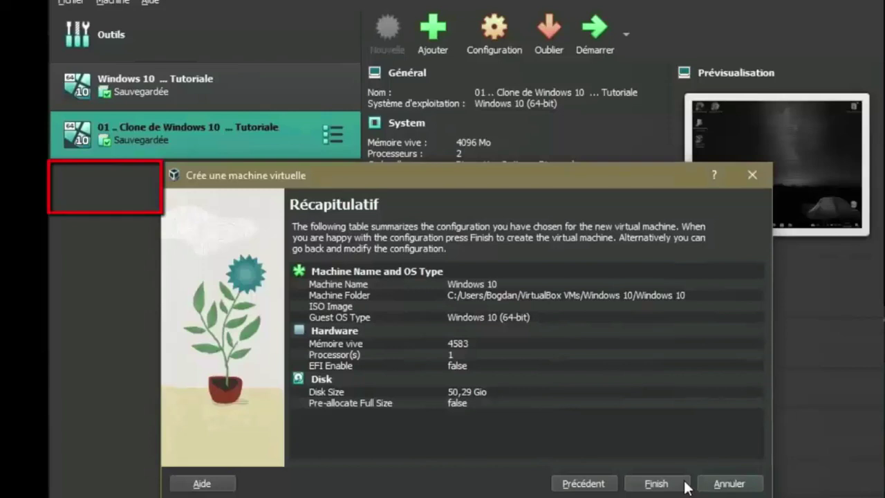
left_click(656, 483)
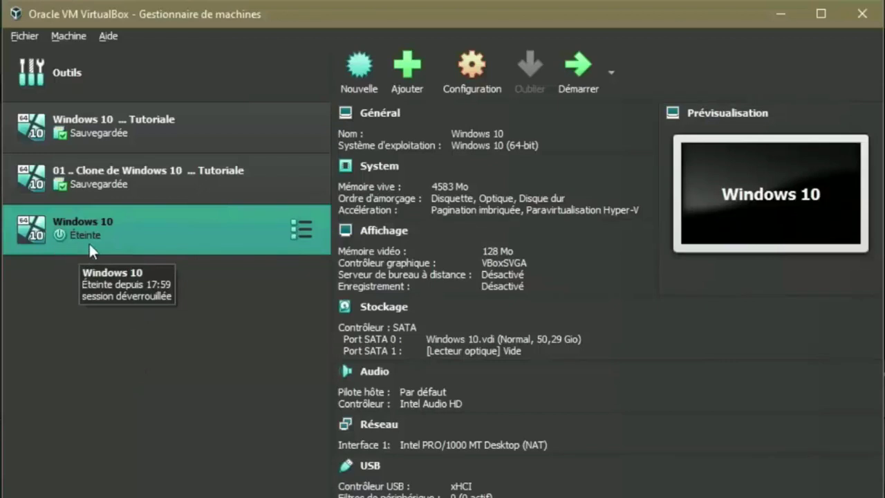
View the details of the cloned Windows 10 machine and select the new Windows 10 machine.
left_click(234, 190, "ctrl")
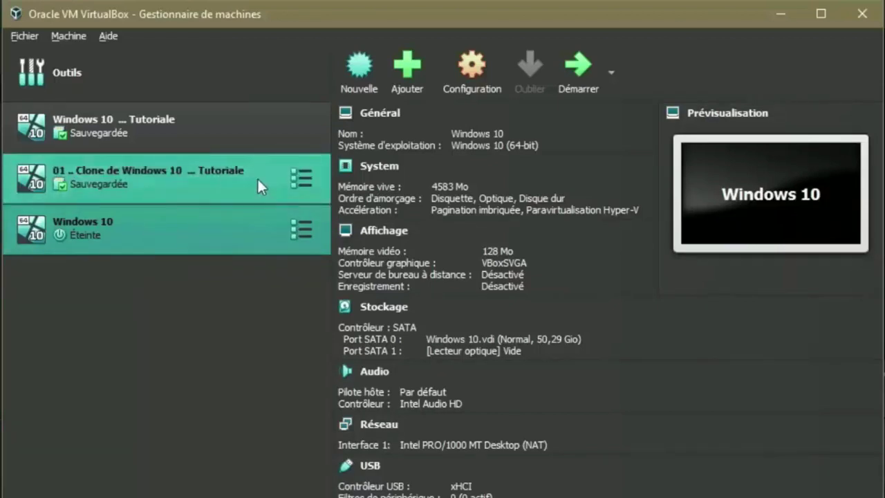
left_click(241, 184)
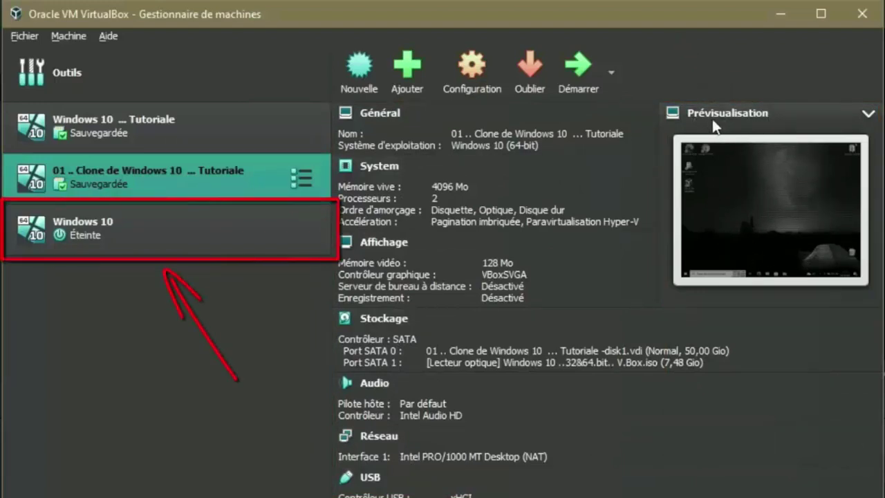
left_click(170, 232)
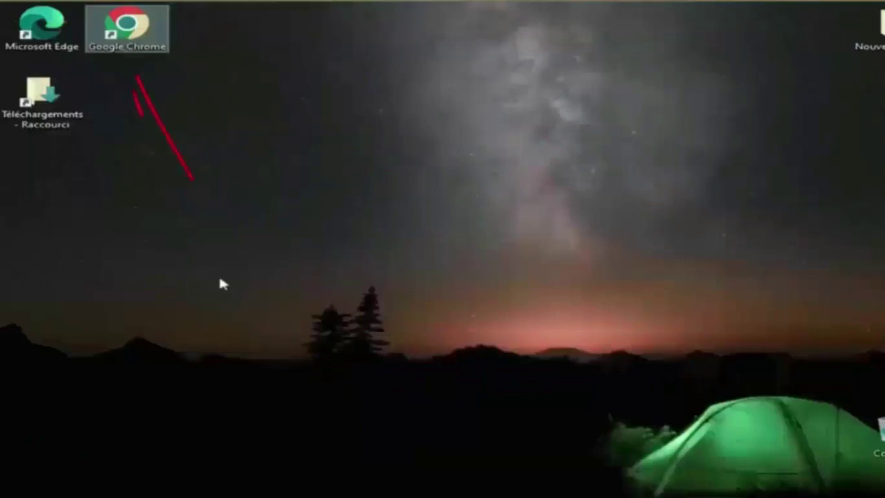
Switch to Google Chrome and search Google for virtualbox.
double_click(164, 33)
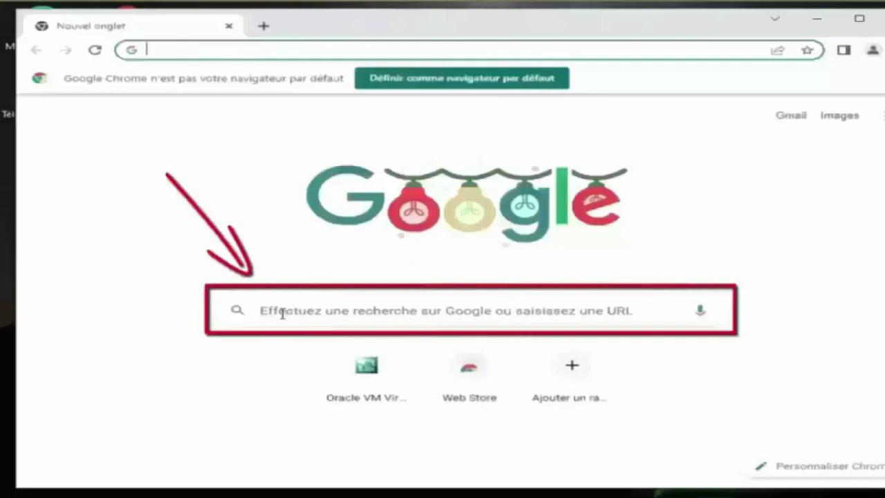
left_click(282, 312)
type("vi")
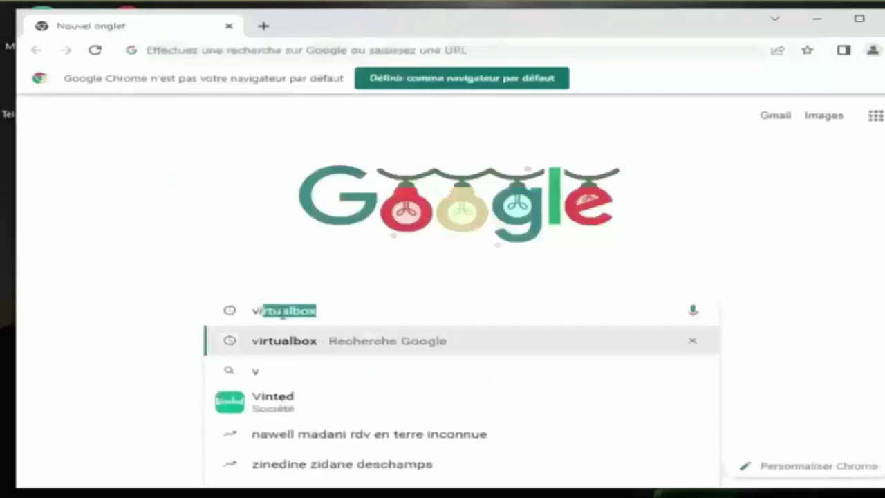
type("rtual")
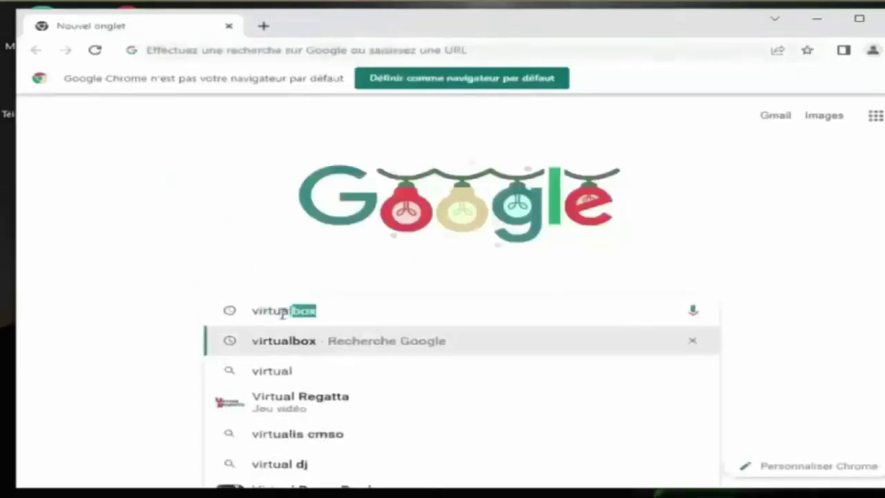
type("box")
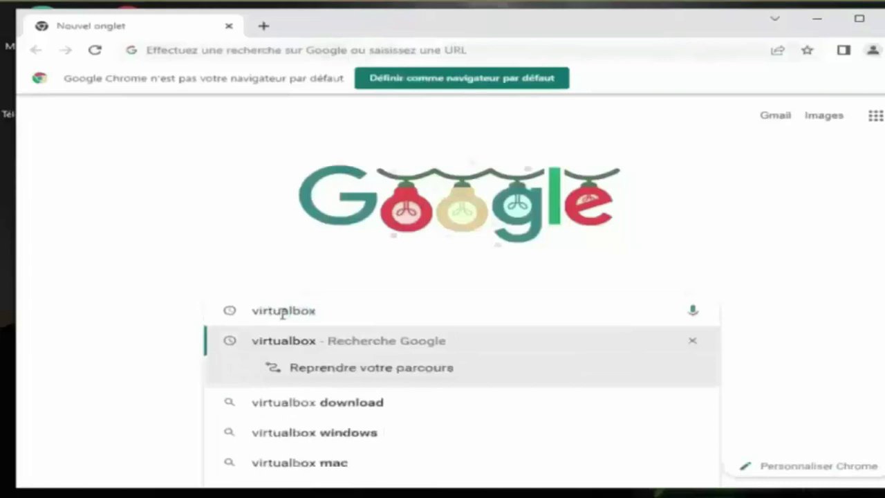
key("Return")
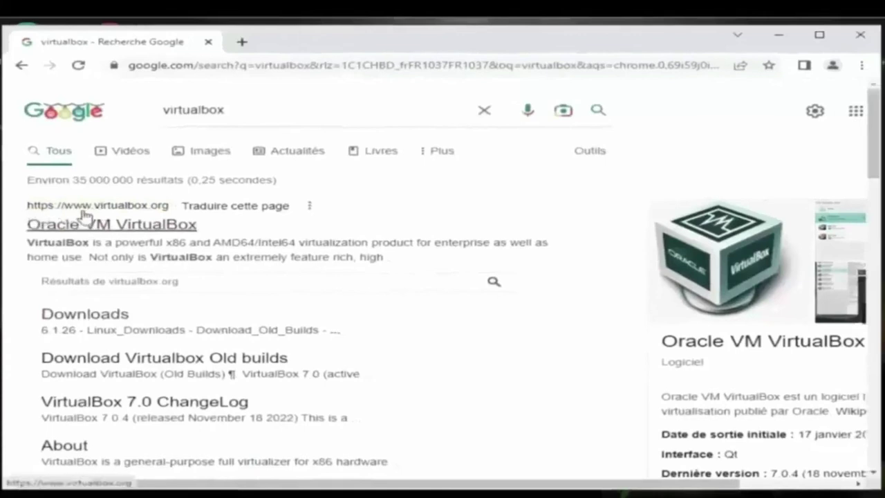
Open virtualbox.org from the results and download the VirtualBox 7.0.4 package for Windows hosts.
left_click(152, 213)
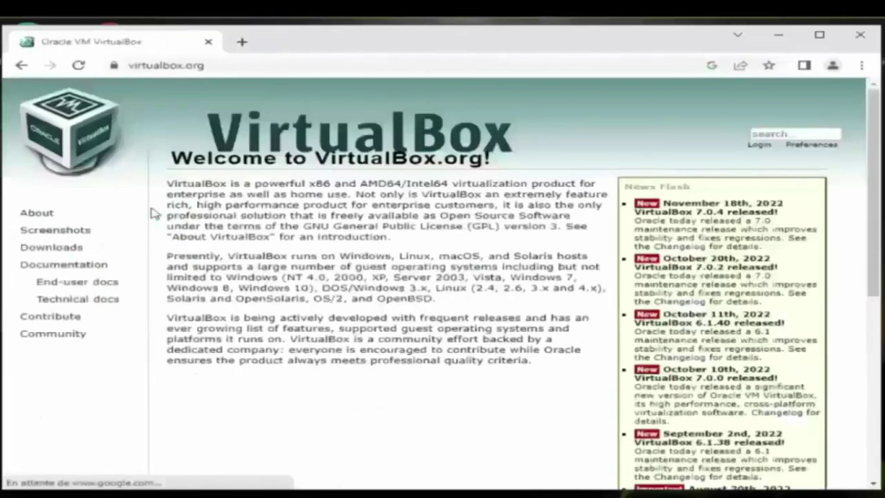
left_click_drag(874, 235, 873, 415)
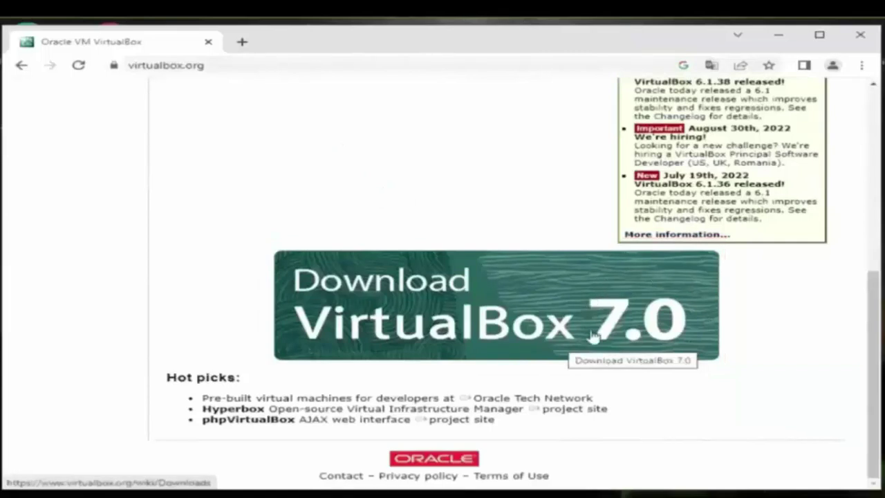
left_click(504, 352)
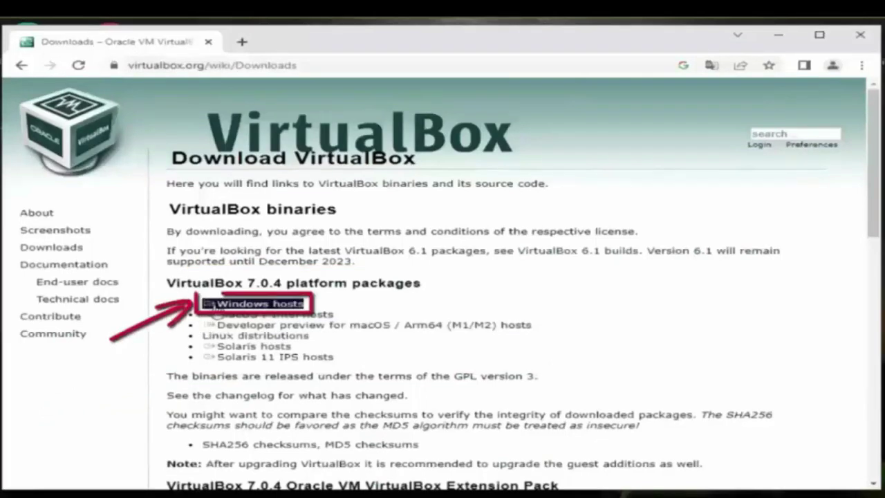
left_click(265, 308)
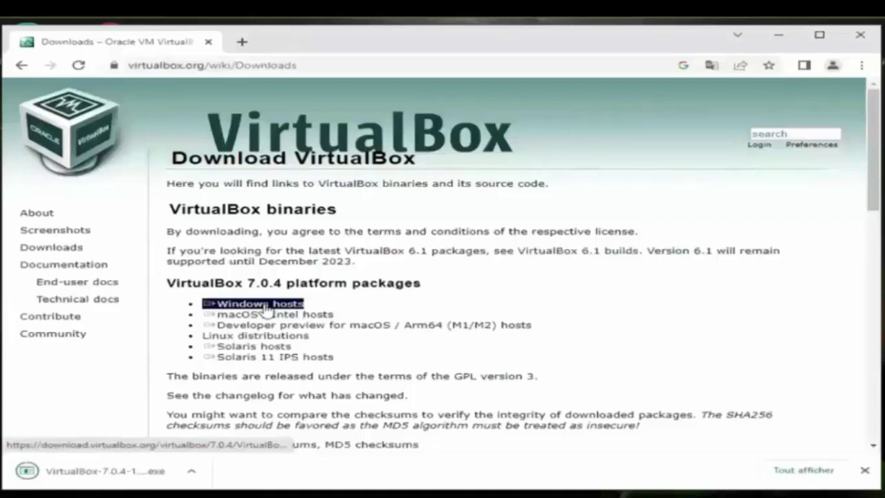
Close the browser, run the VirtualBox-7.0.4-154605-Win installer from the Téléchargements folder and allow it to make changes to the device.
left_click(860, 34)
left_click(38, 126)
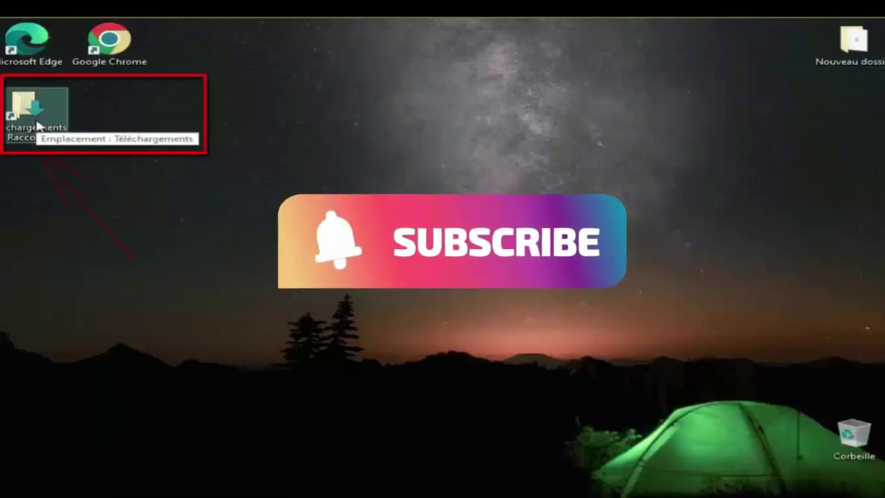
double_click(38, 125)
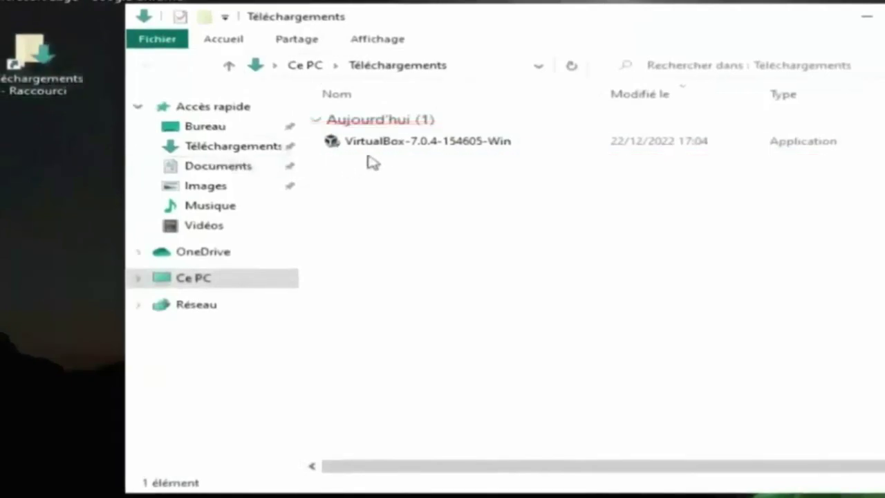
double_click(391, 143)
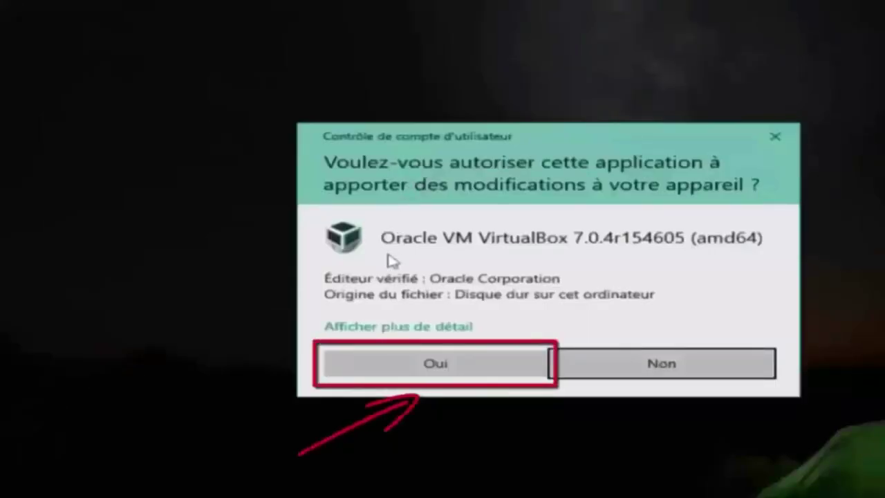
left_click(501, 370)
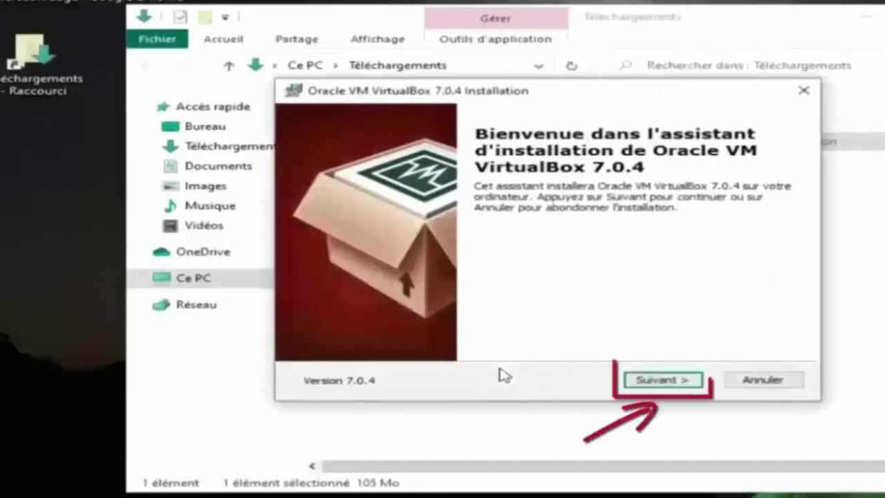
Install Oracle VM VirtualBox 7.0.4 with the default components and location, accepting the network interface and missing Python dependency warnings.
left_click(652, 389)
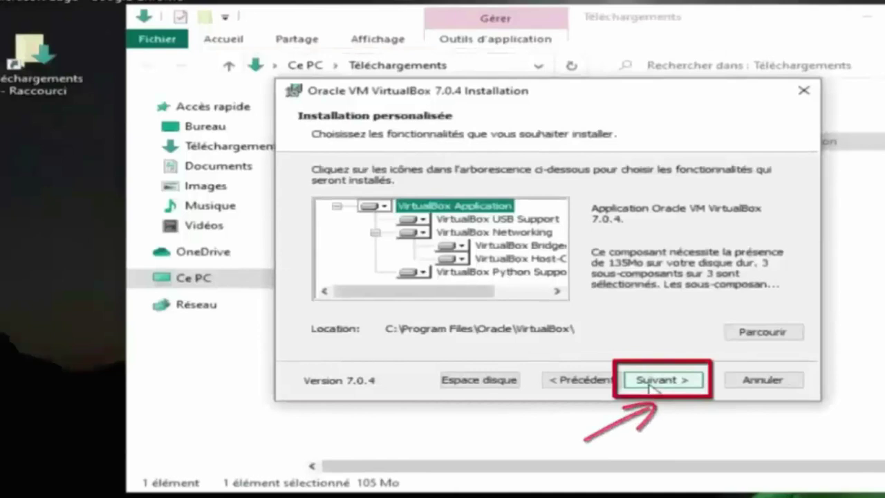
left_click(651, 389)
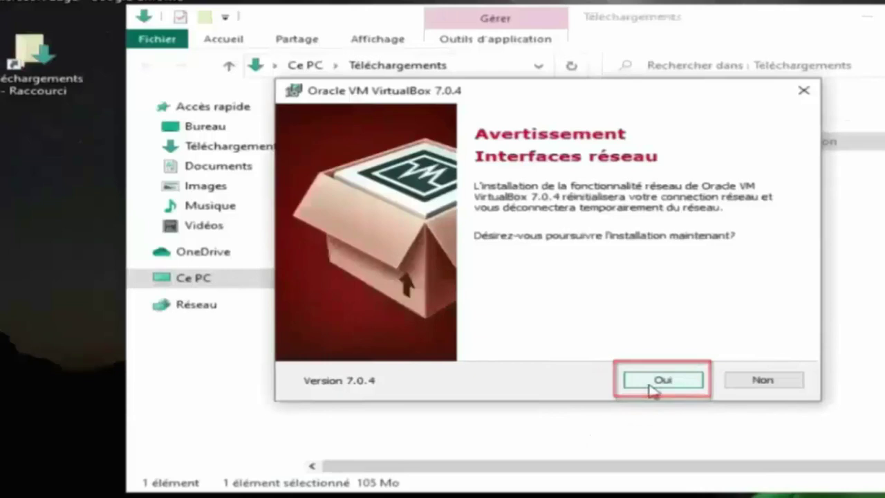
left_click(651, 387)
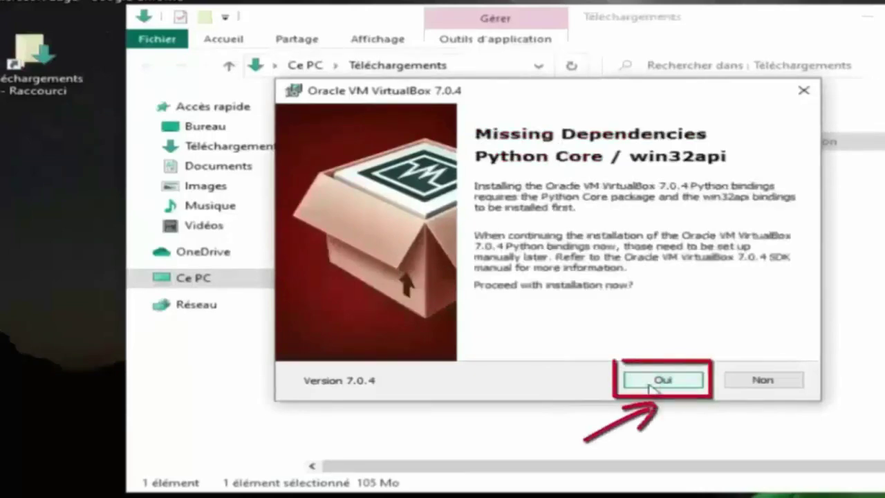
left_click(651, 389)
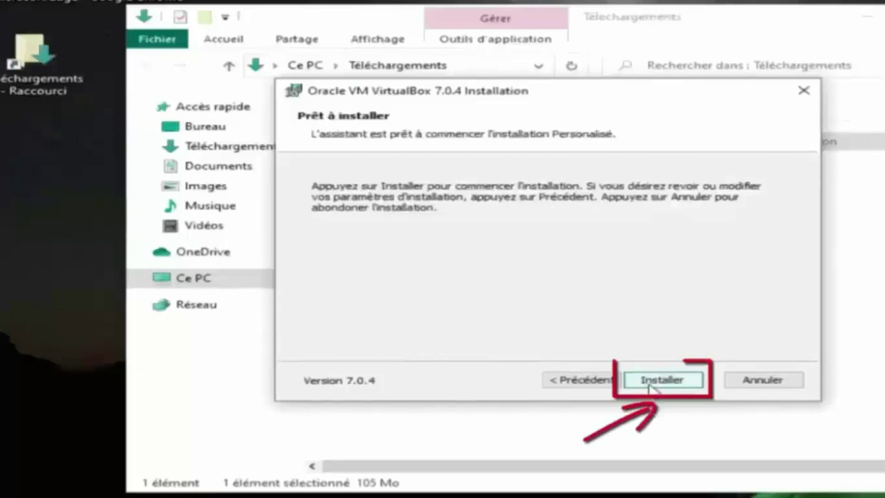
left_click(651, 388)
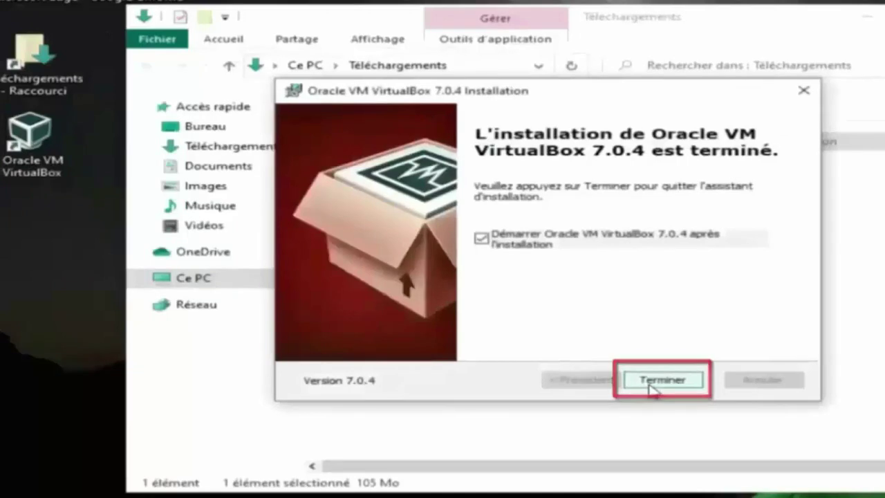
Finish the installation assistant, close the Téléchargements window and open Oracle VM VirtualBox from the desktop.
left_click(653, 384)
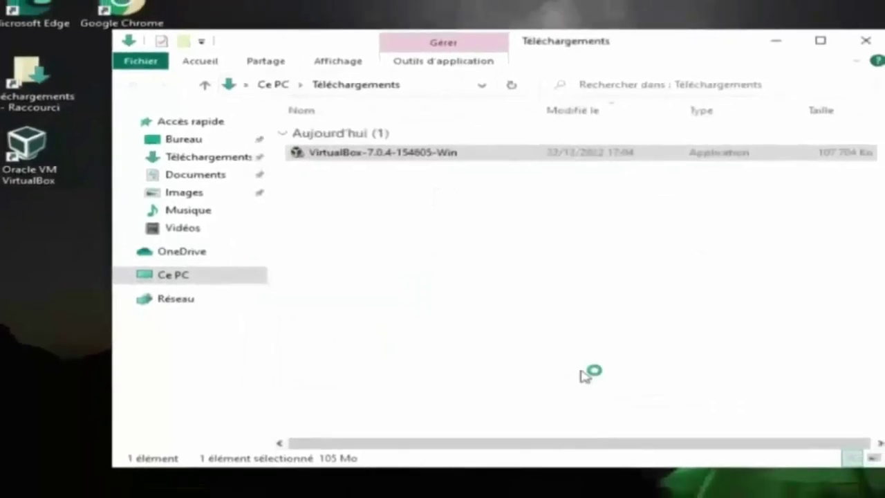
left_click(864, 40)
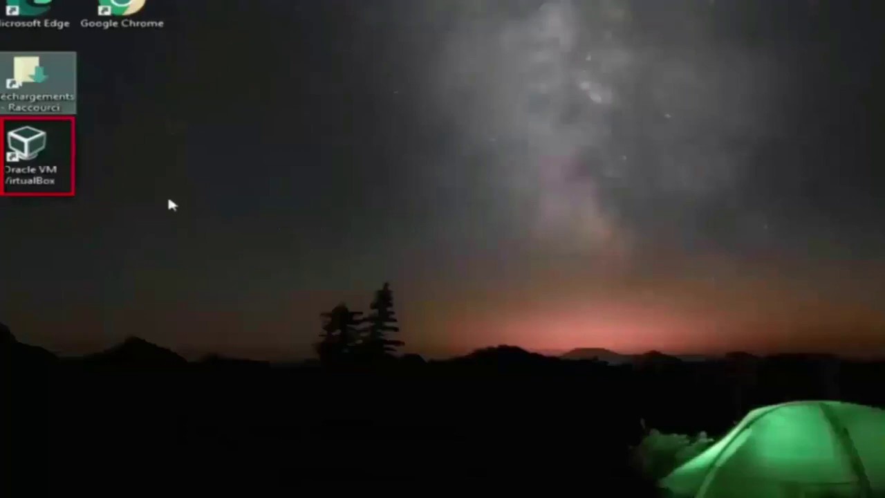
double_click(43, 149)
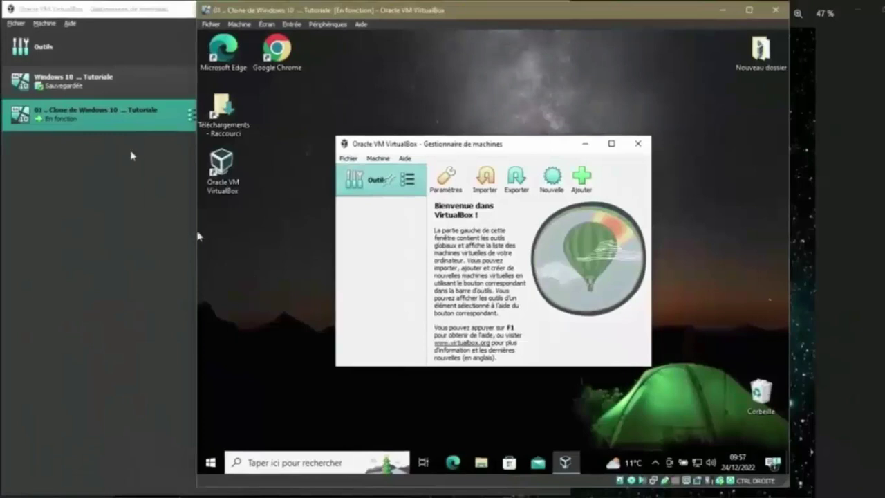
View the running Windows 10 clone's details and preview in the host's machine manager alongside the clone's own window.
left_click(108, 126)
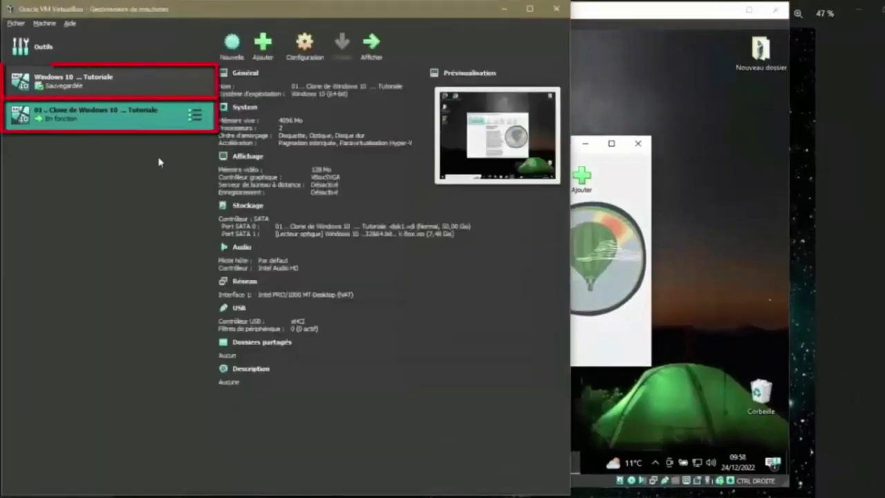
left_click_drag(640, 16, 695, 14)
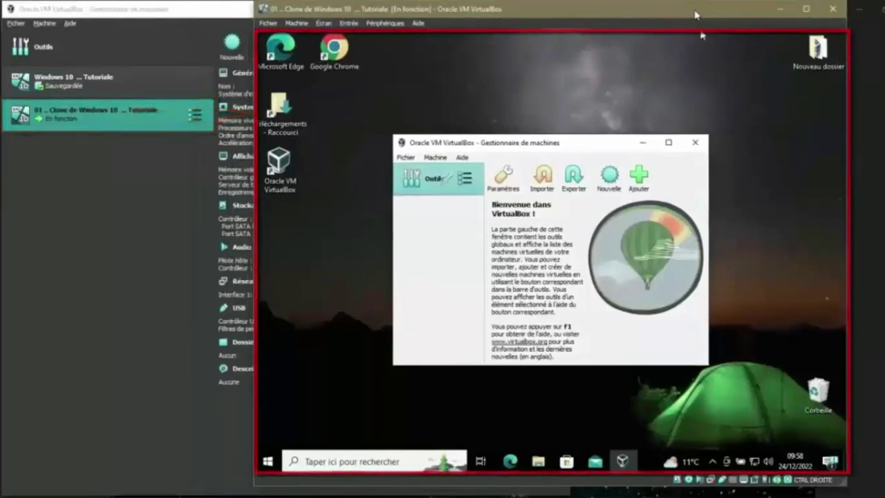
left_click(143, 217)
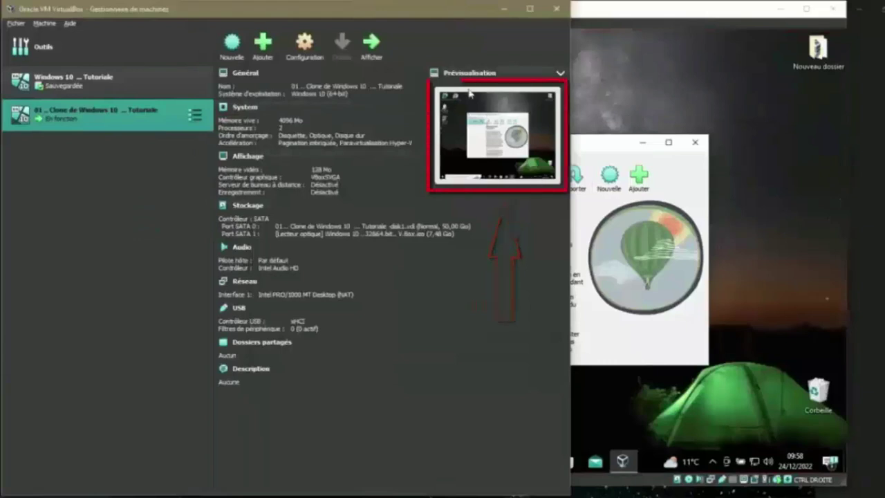
Move the clone's window clear of the host manager's preview and minimise the VirtualBox manager inside the clone.
left_click(647, 145)
left_click(642, 143)
left_click(622, 461)
left_click_drag(390, 12, 446, 207)
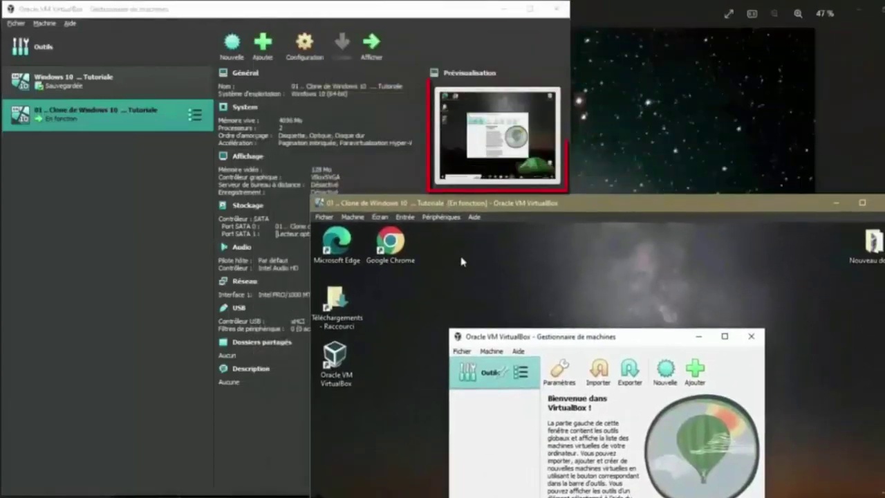
left_click(698, 336)
Create a new folder on the clone's desktop and delete it to demonstrate the live preview.
right_click(611, 311)
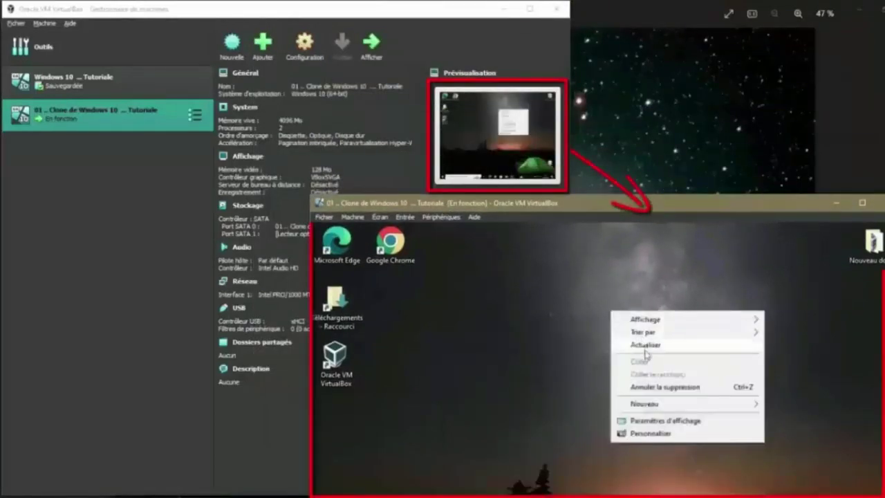
mouse_move(653, 404)
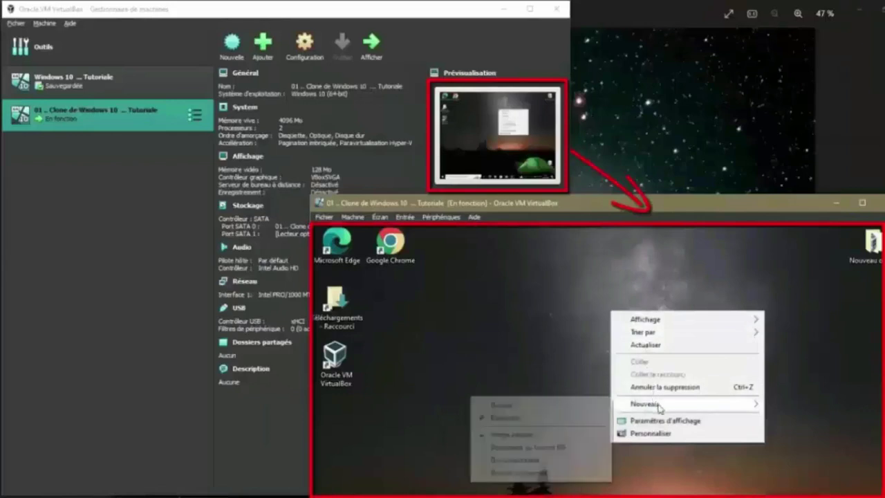
left_click(514, 406)
right_click(601, 299)
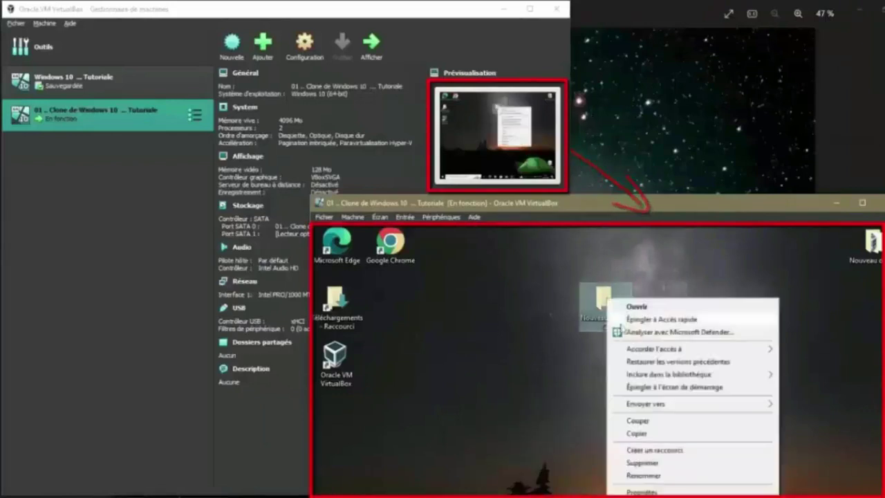
left_click(639, 463)
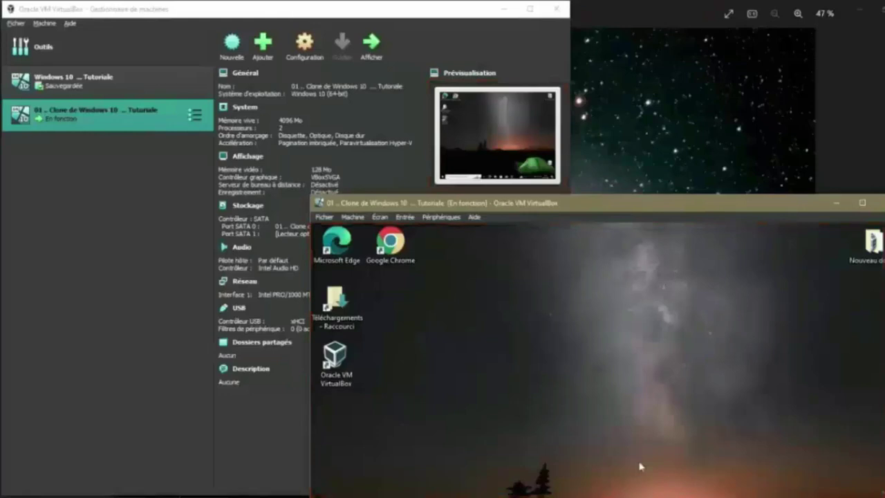